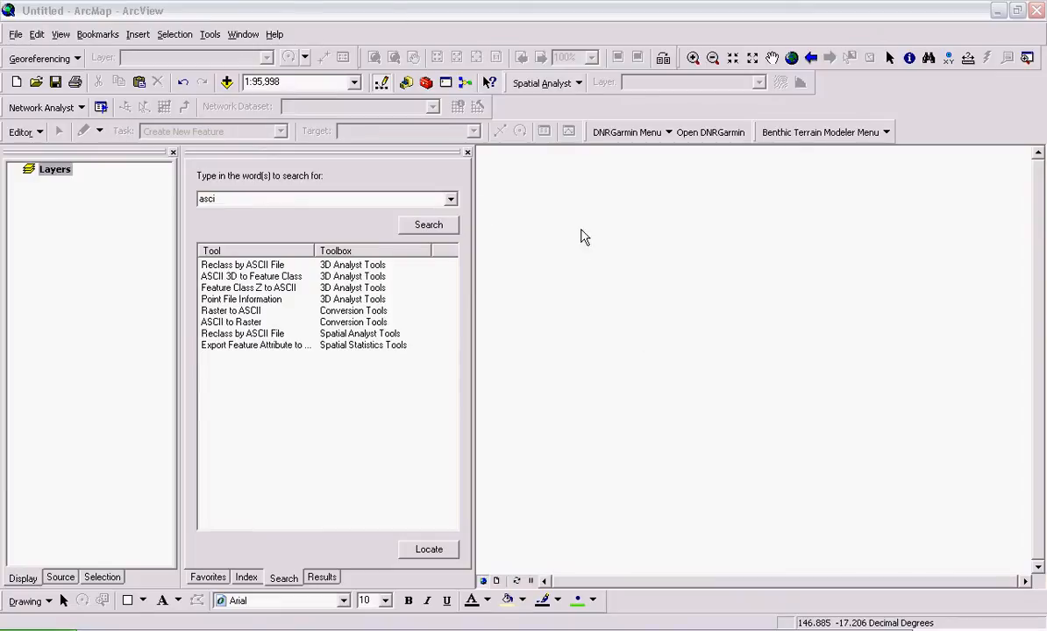
- Add the donotincludemissingdata.asc grid from the tutorial project's Arcigis folder to the map
left_click(227, 86)
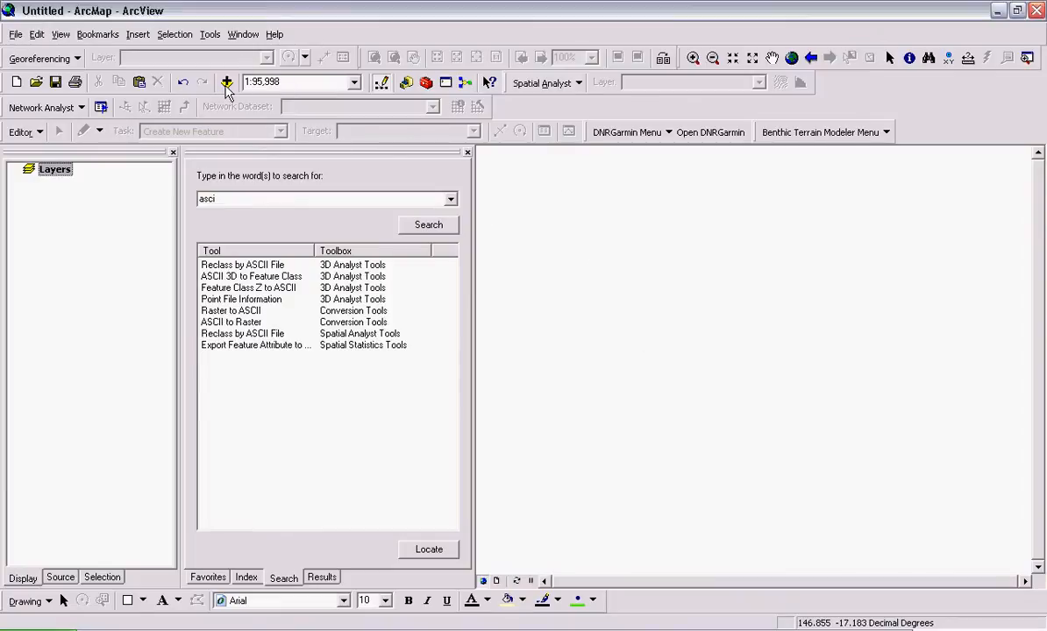
left_click(226, 83)
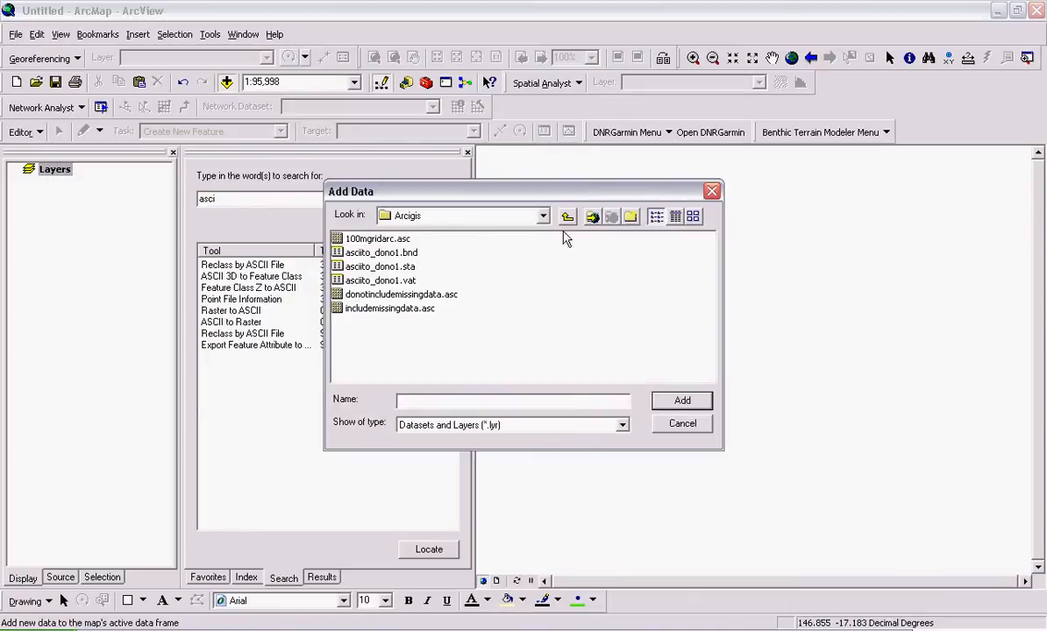
left_click(568, 219)
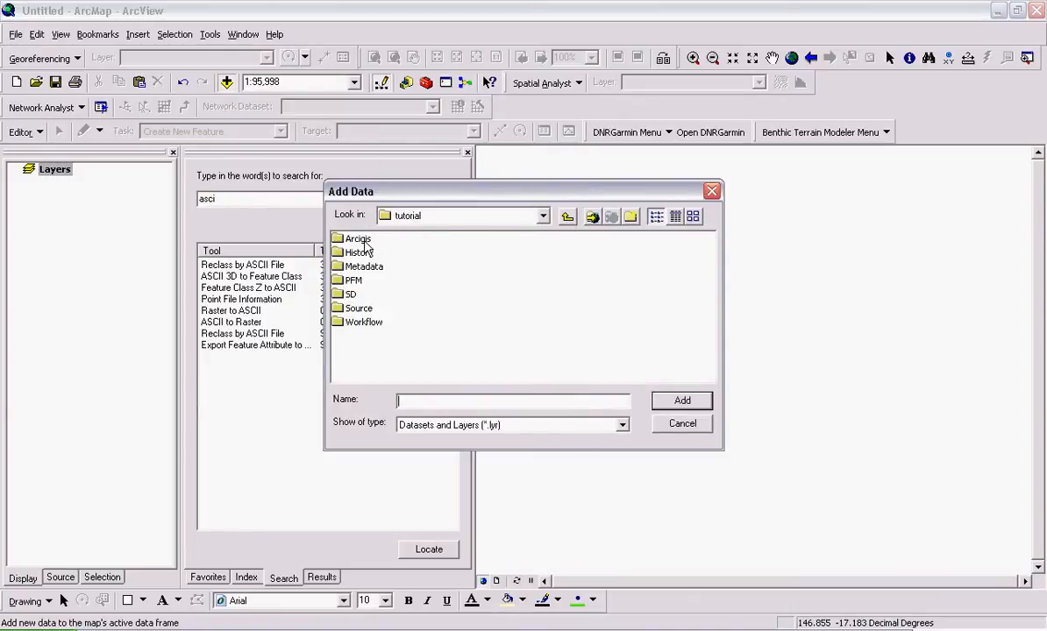
left_click(568, 216)
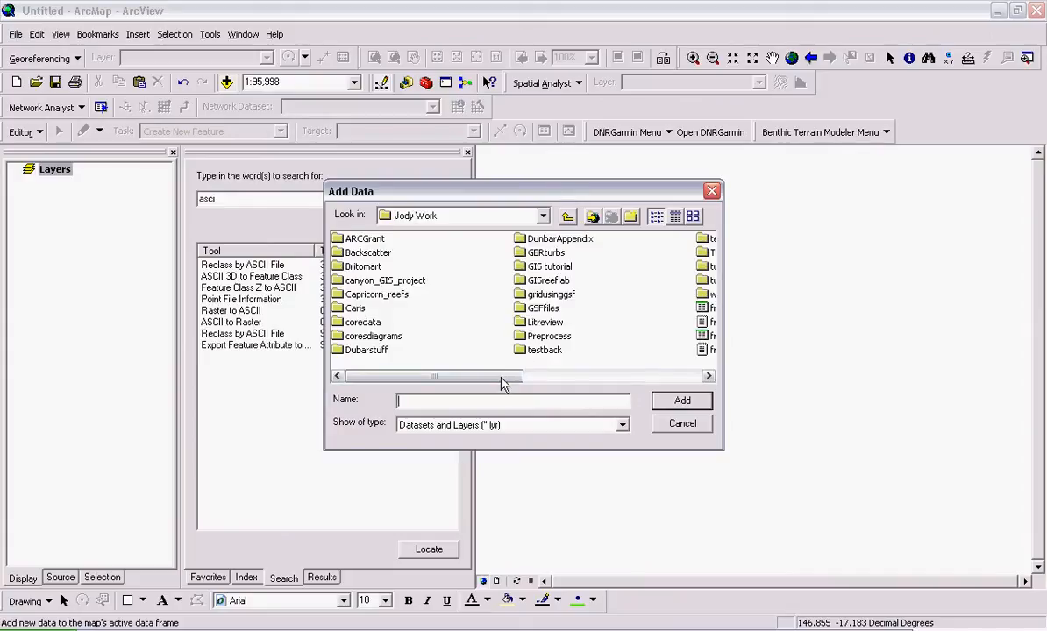
left_click_drag(505, 374, 603, 390)
double_click(513, 278)
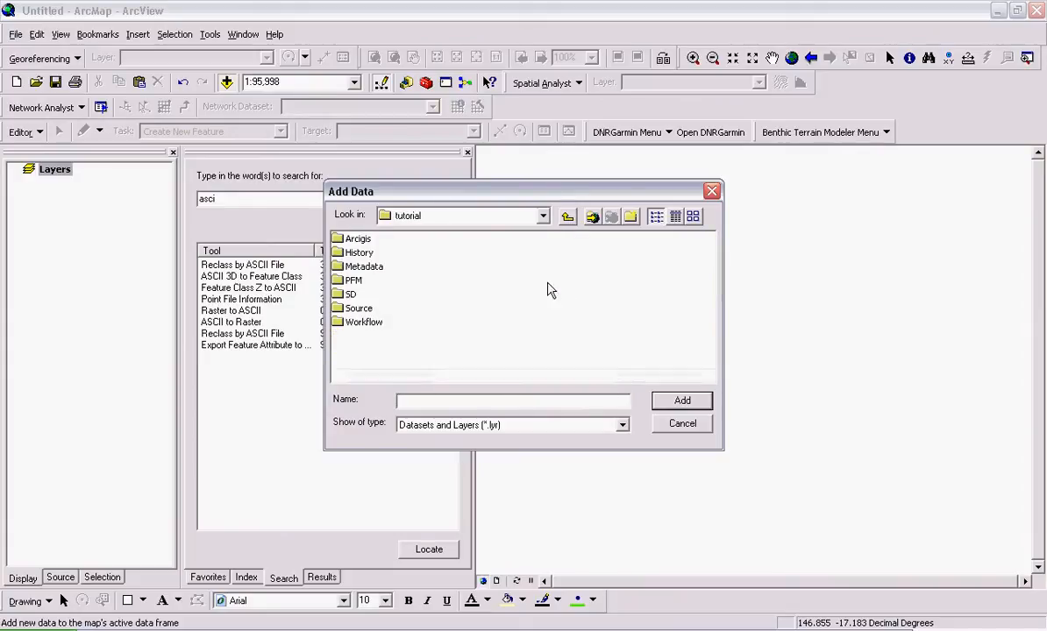
double_click(356, 238)
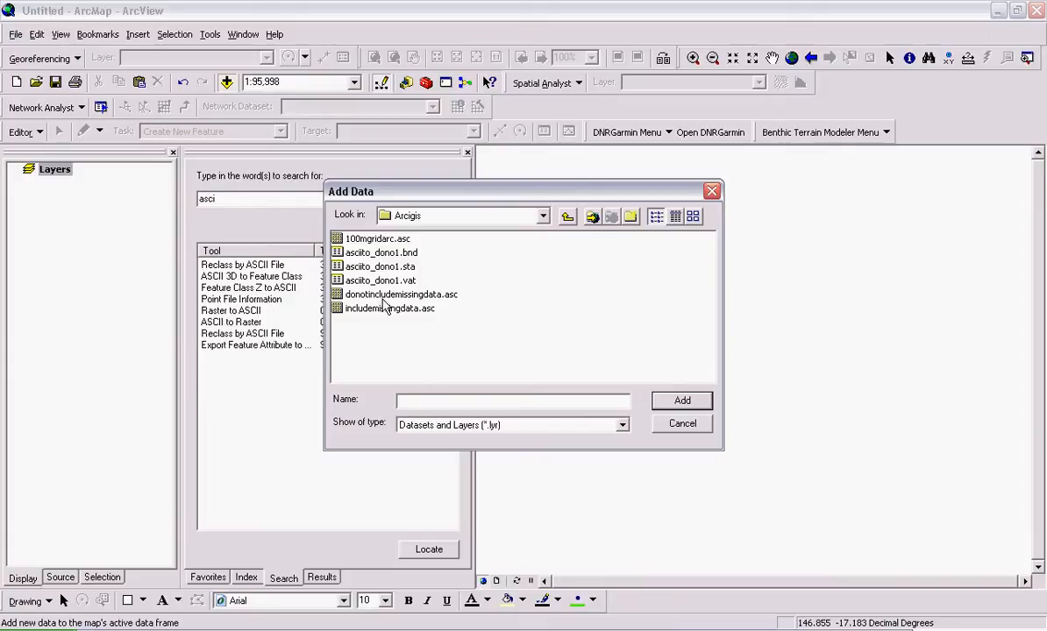
double_click(386, 298)
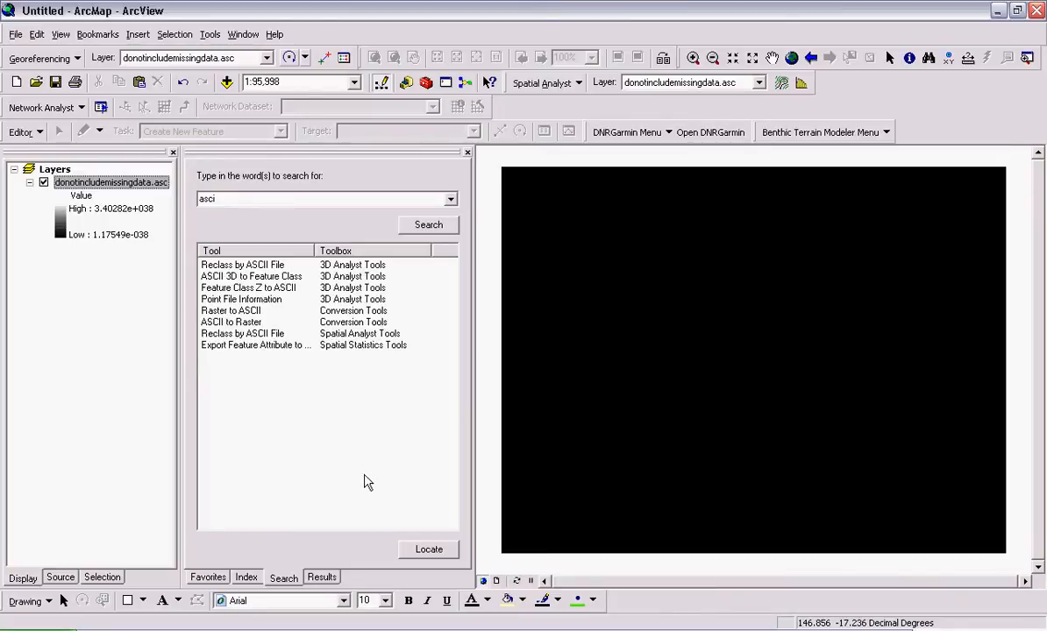
- Open the ASCII to Raster tool and choose donotincludemissingdata.asc from the Arcigis folder as input, filtering for ASC files
left_click(207, 577)
left_click(283, 577)
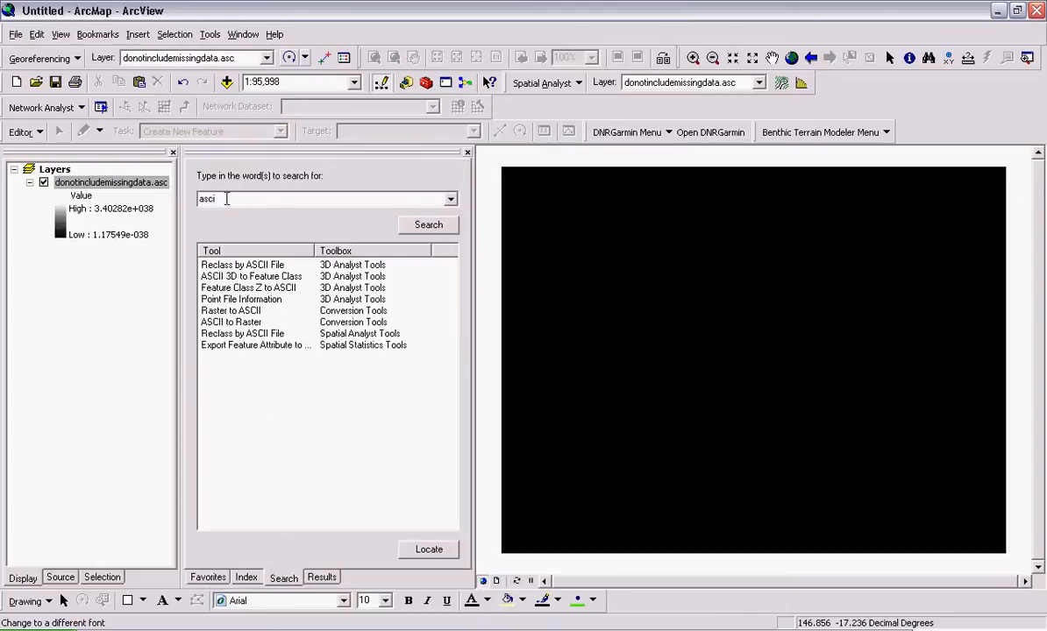
double_click(227, 198)
left_click(227, 199)
double_click(232, 323)
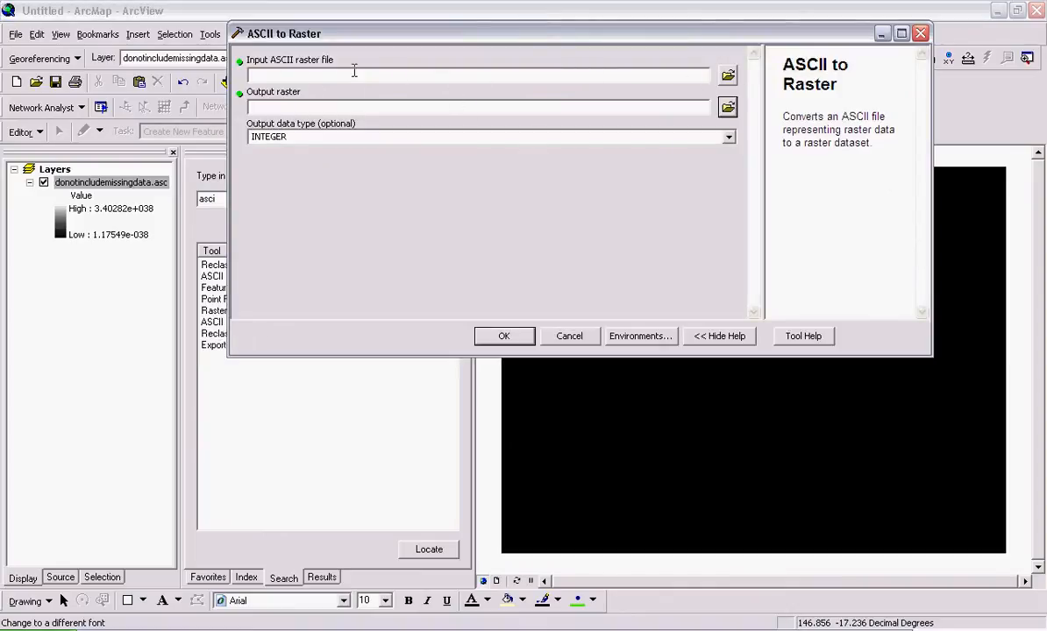
left_click(727, 75)
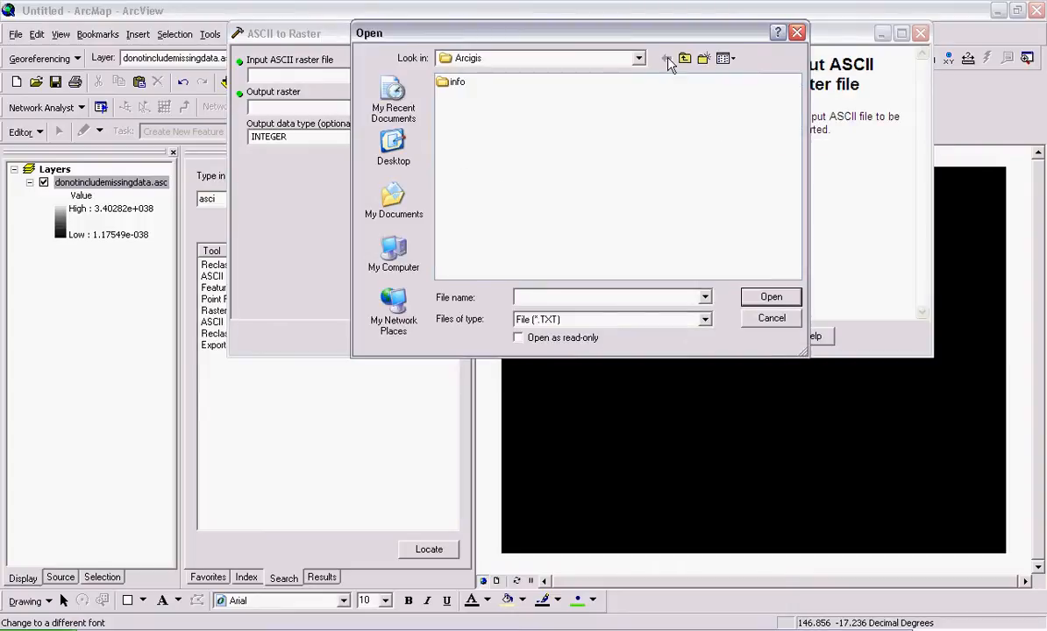
left_click(686, 60)
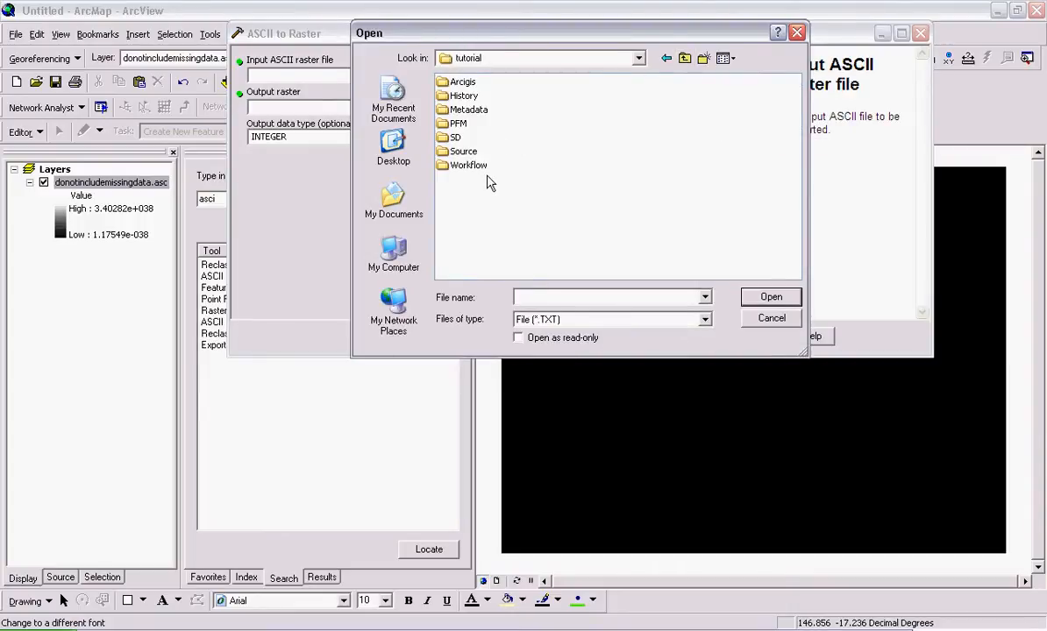
double_click(463, 82)
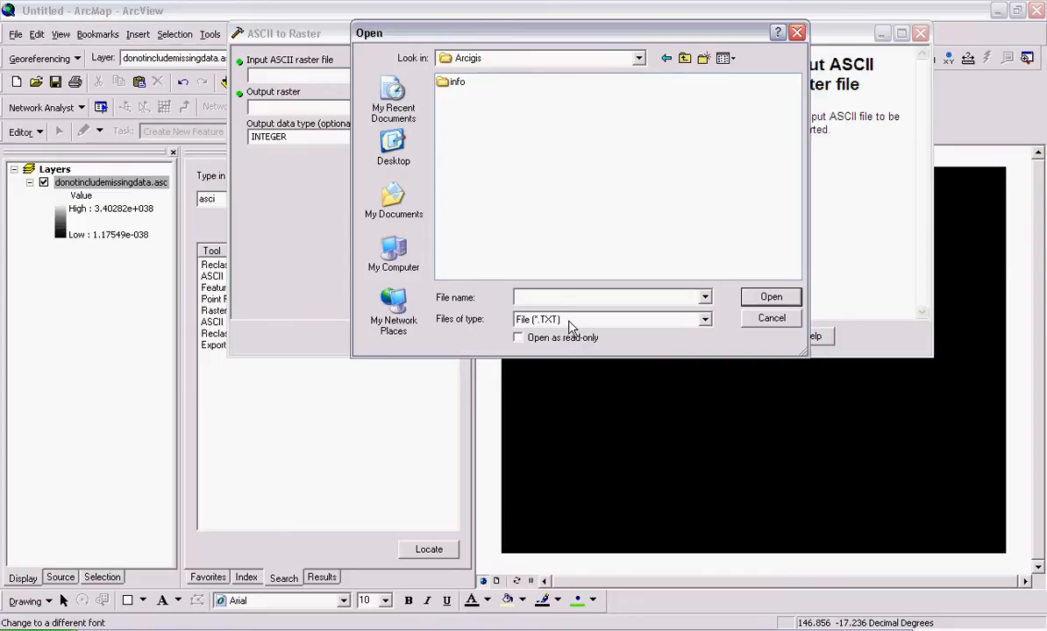
left_click(596, 321)
left_click(581, 347)
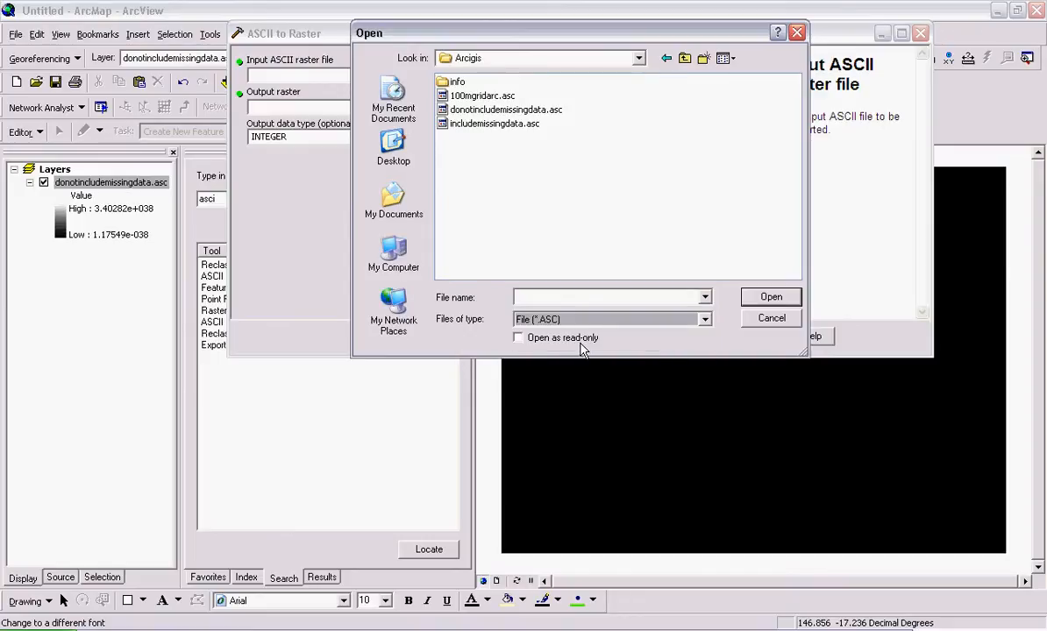
double_click(491, 113)
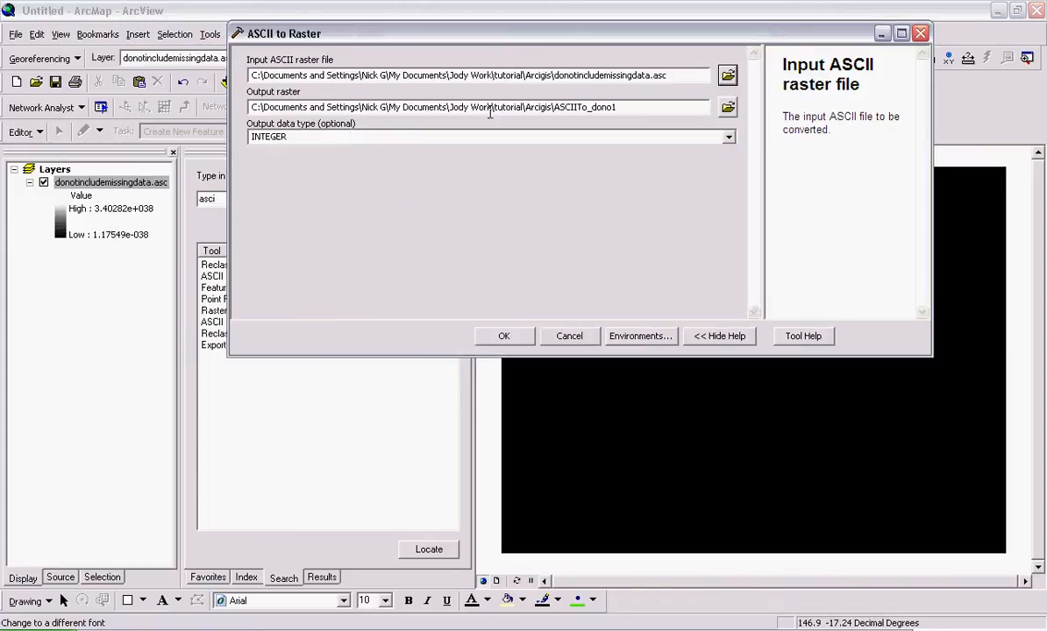
- Create a folder named Grids inside tutorial\Arcigis and open it as the output raster location
left_click(727, 108)
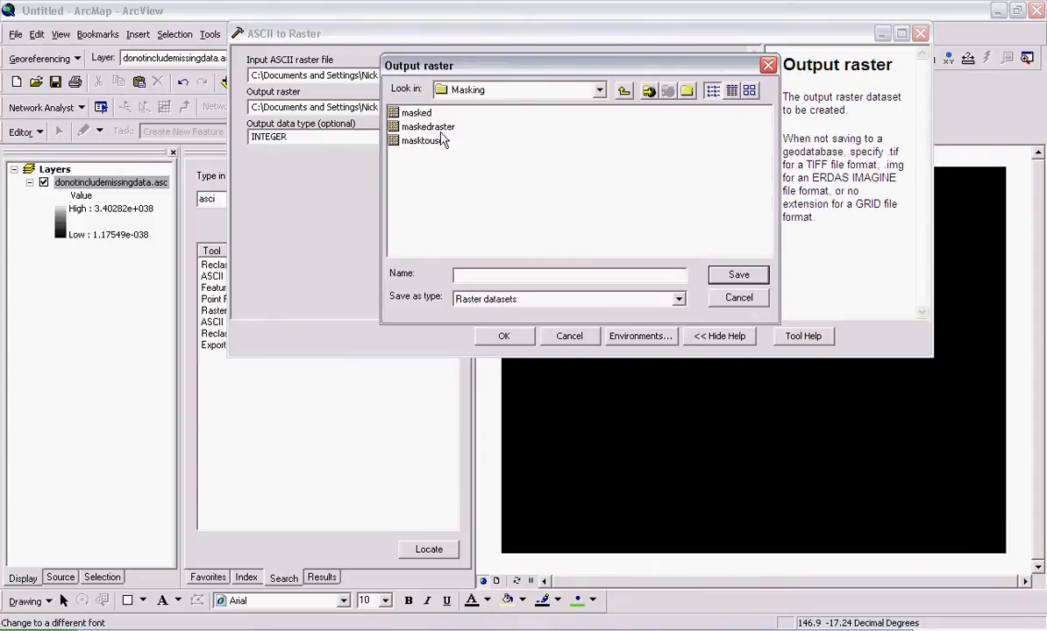
left_click(622, 93)
left_click(621, 93)
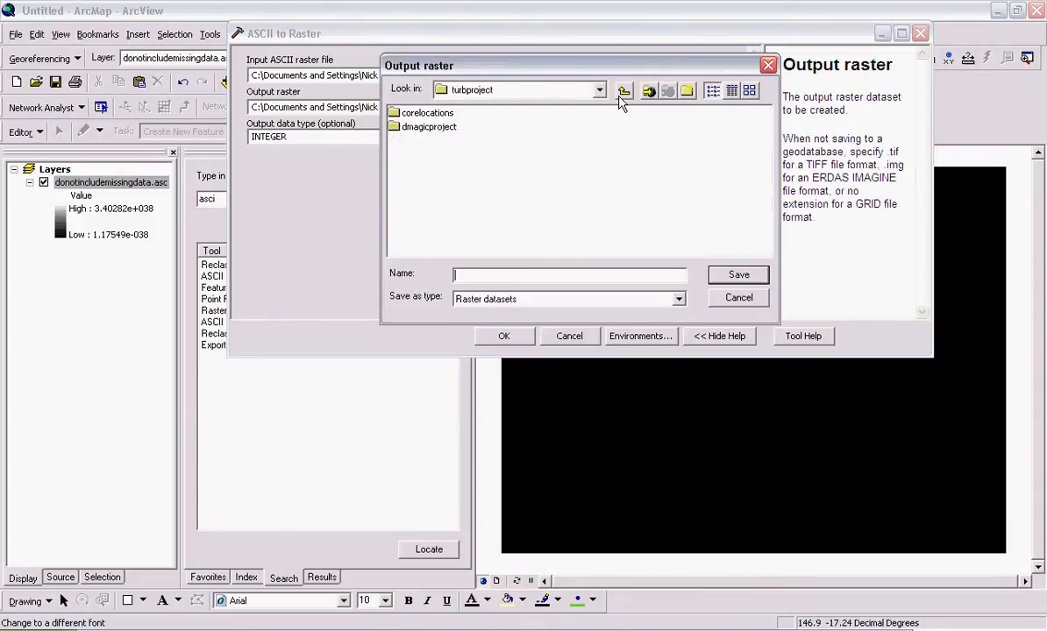
left_click(621, 93)
double_click(624, 154)
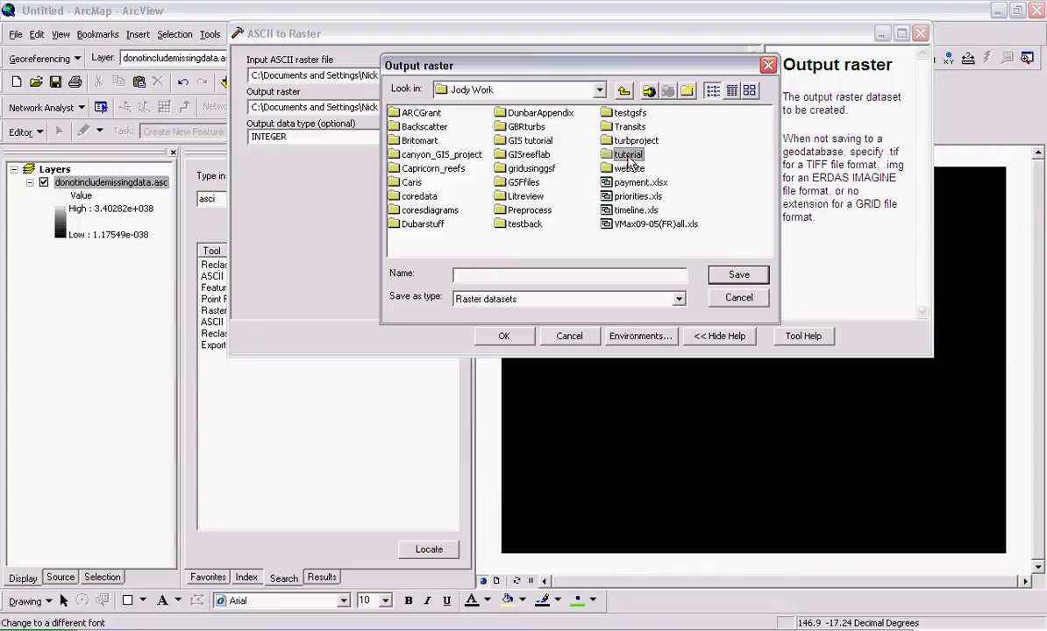
double_click(424, 115)
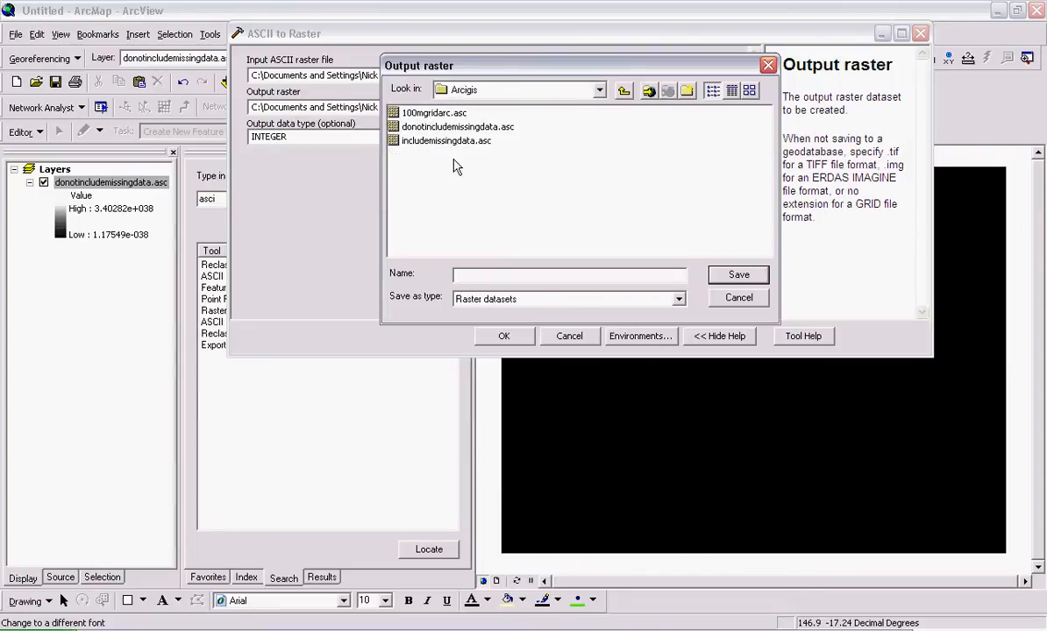
left_click(686, 90)
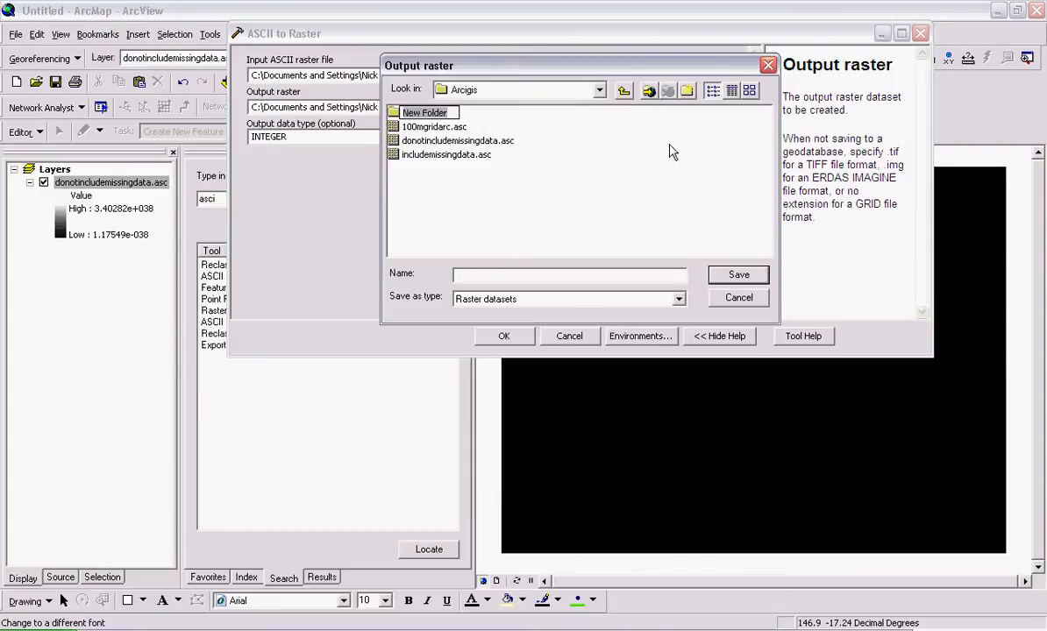
type("Grids")
key("Return")
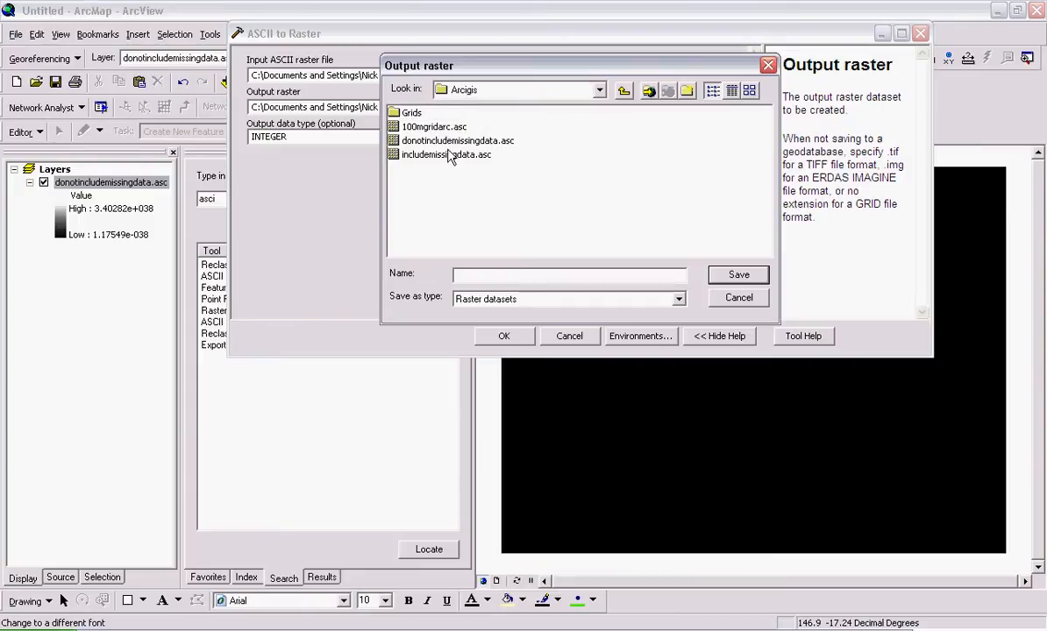
double_click(405, 112)
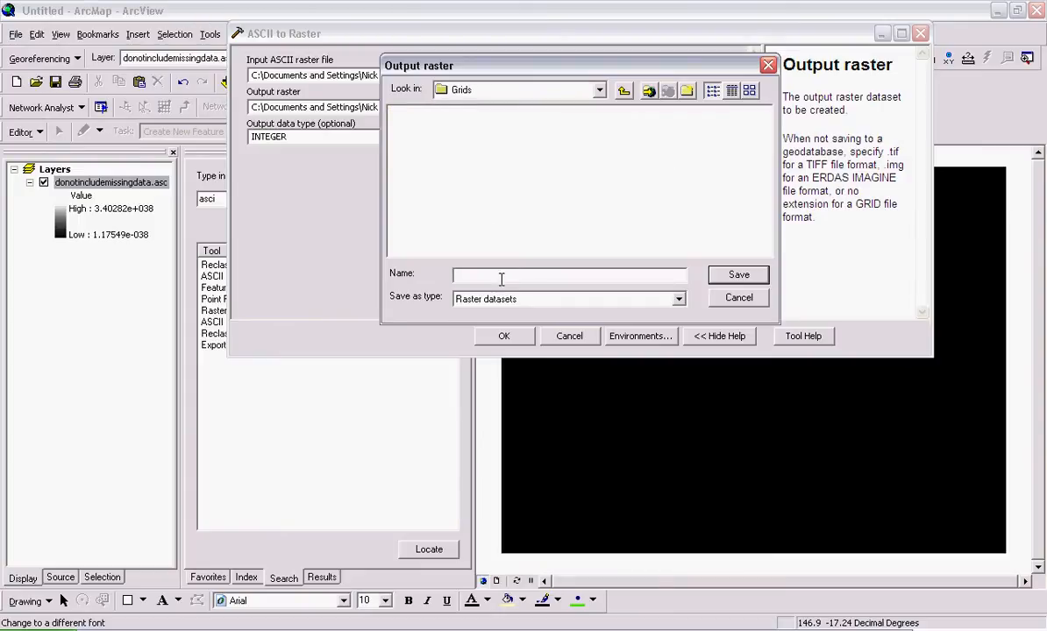
- Name the output raster donotincl and run the ASCII to Raster conversion
type("don")
key("BackSpace")
key("BackSpace")
key("BackSpace")
key("BackSpace")
key("BackSpace")
key("BackSpace")
key("BackSpace")
key("BackSpace")
key("BackSpace")
key("BackSpace")
key("BackSpace")
key("BackSpace")
key("BackSpace")
left_click(737, 275)
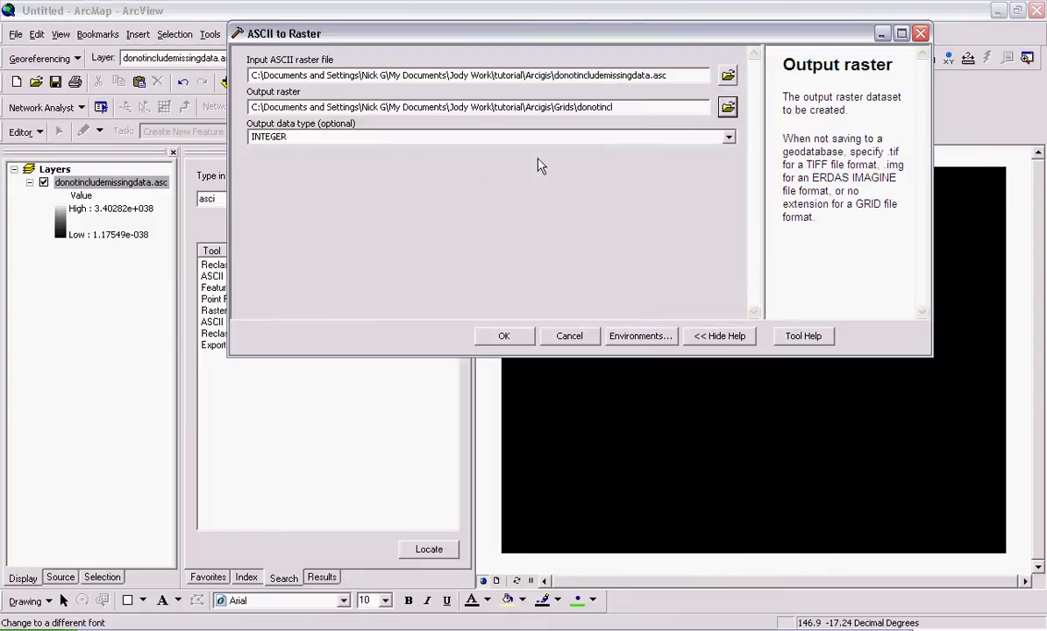
left_click(504, 337)
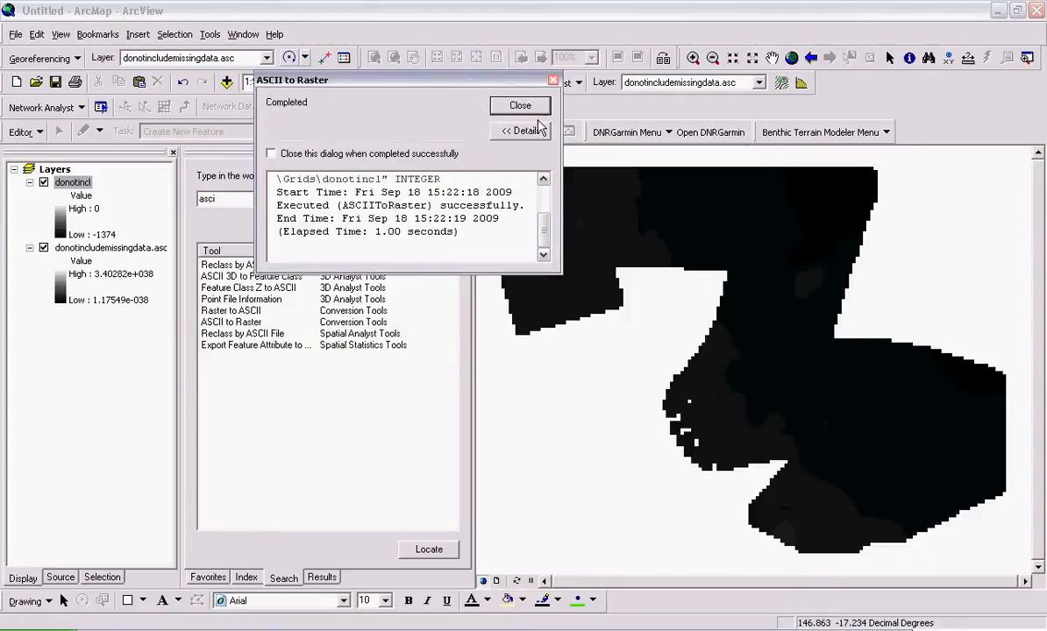
left_click(520, 106)
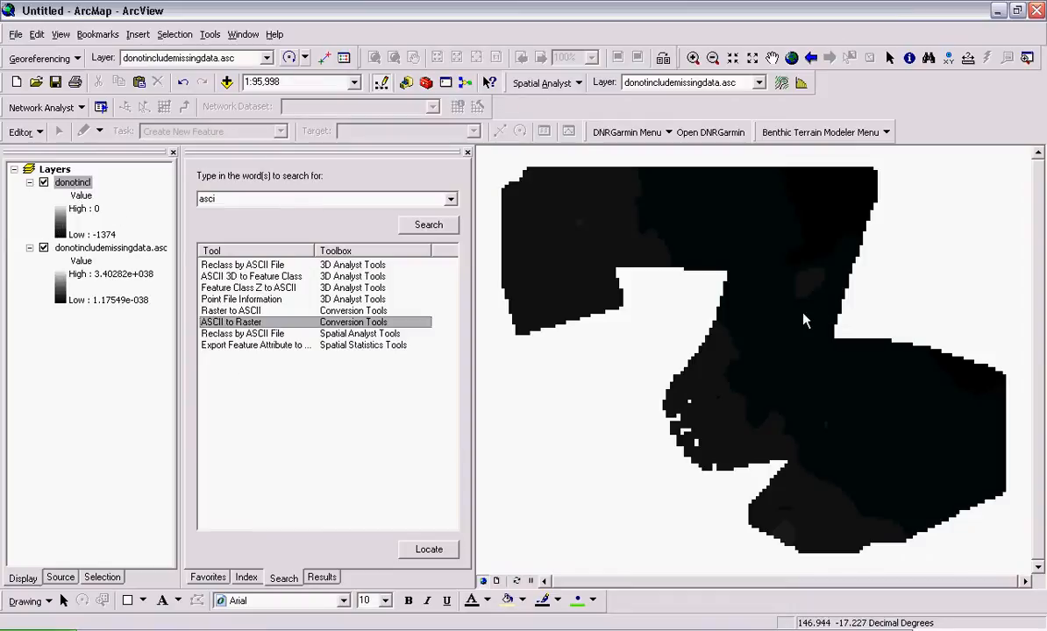
- Apply a multicolour ramp running from red for high values to magenta and white for low values to the donotincl layer
scroll(763, 287, "up", 4)
scroll(712, 369, "down", 4)
left_click(60, 215)
left_click(133, 276)
scroll(140, 328, "down", 5)
left_click(135, 317)
left_click(101, 326)
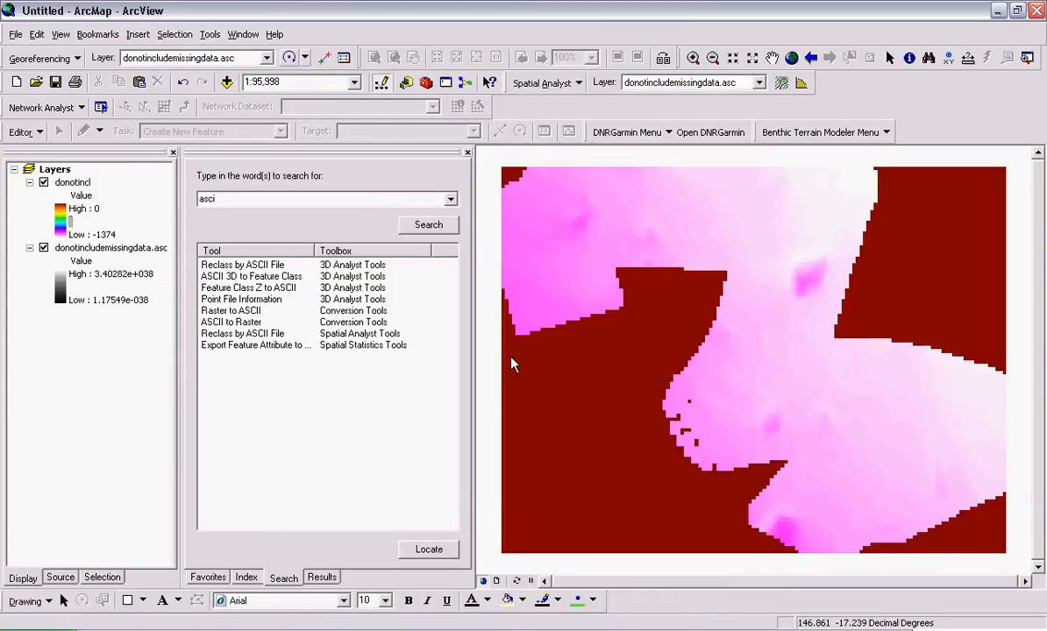
scroll(836, 383, "down", 2)
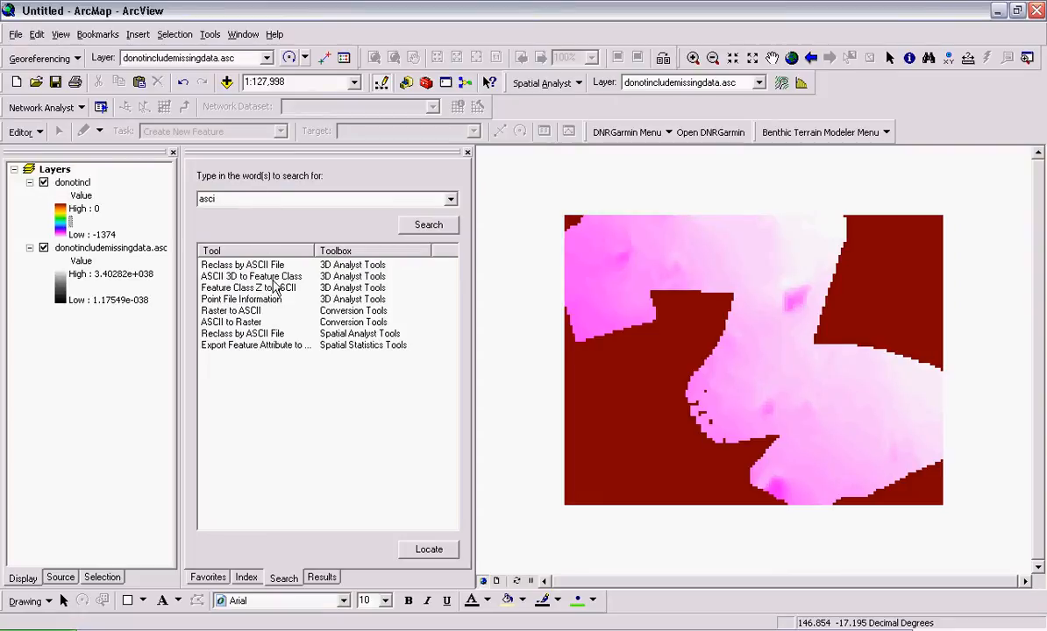
- Open the ASCII to Raster tool again and choose includemissingdata.asc from the Arcigis folder as its input
double_click(230, 322)
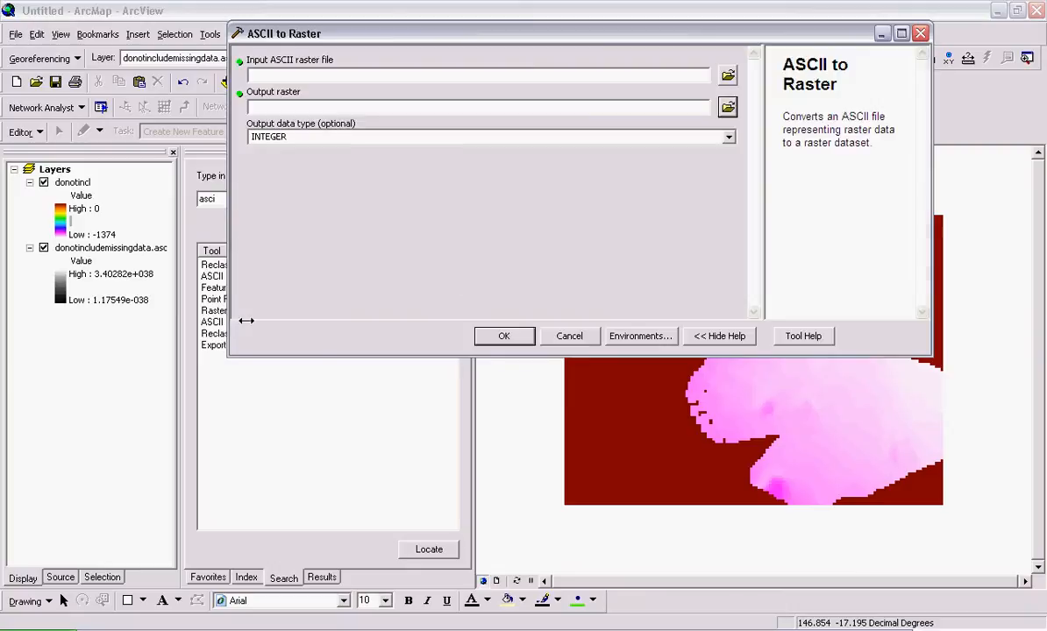
left_click(728, 76)
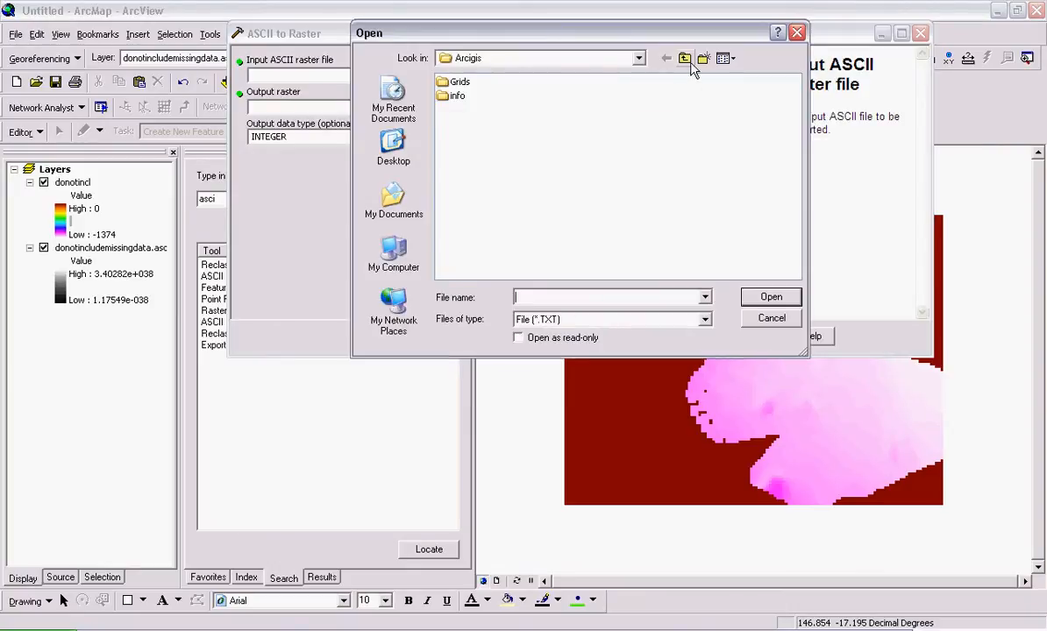
left_click(615, 319)
left_click(542, 340)
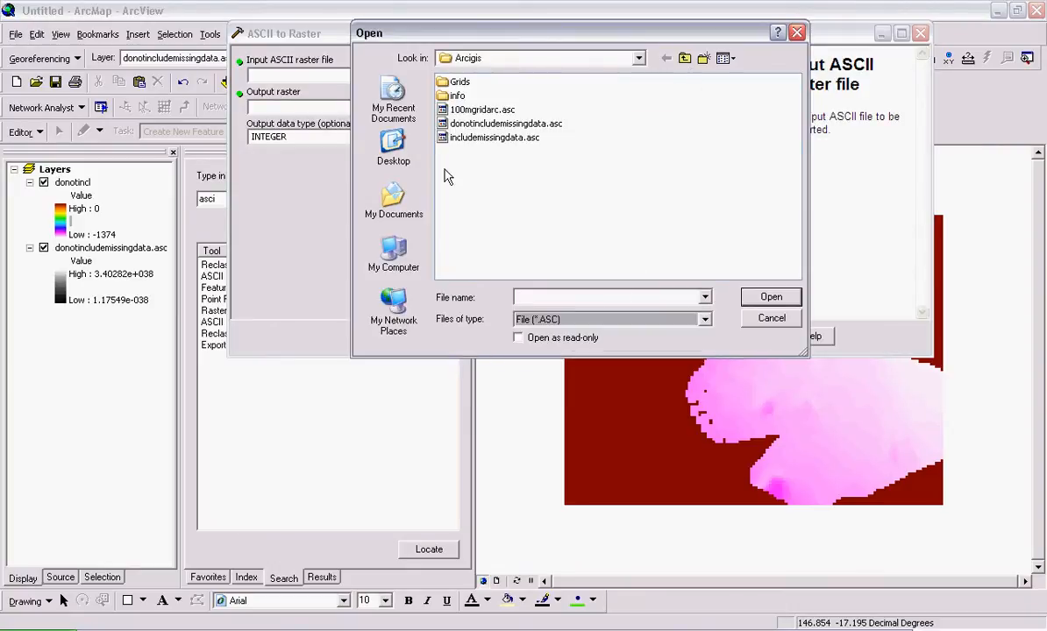
double_click(492, 139)
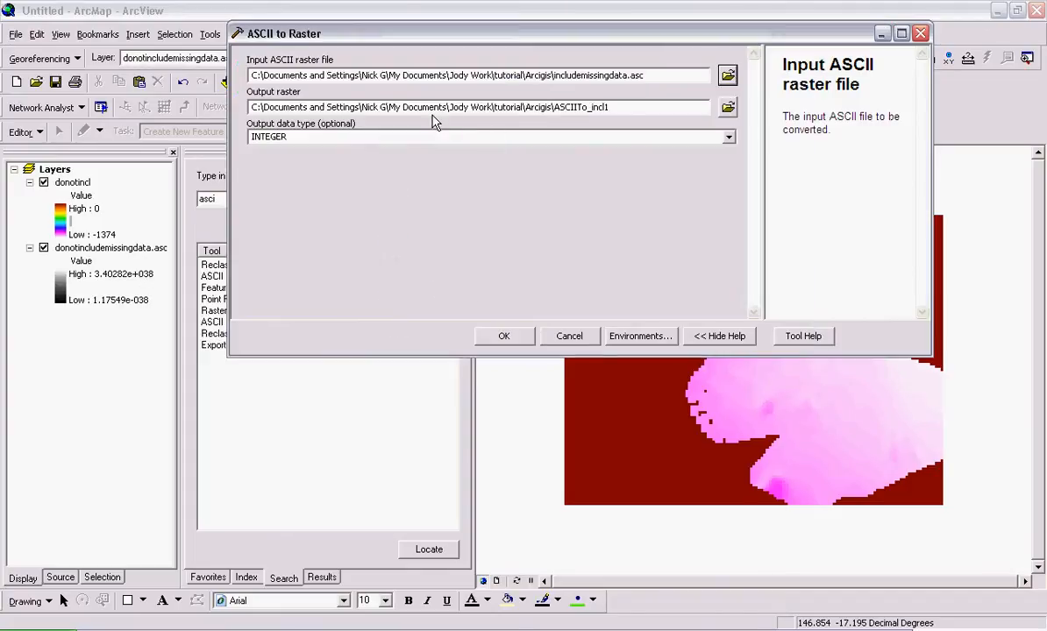
- Save the output raster as include in the Grids folder and run the conversion
left_click(728, 107)
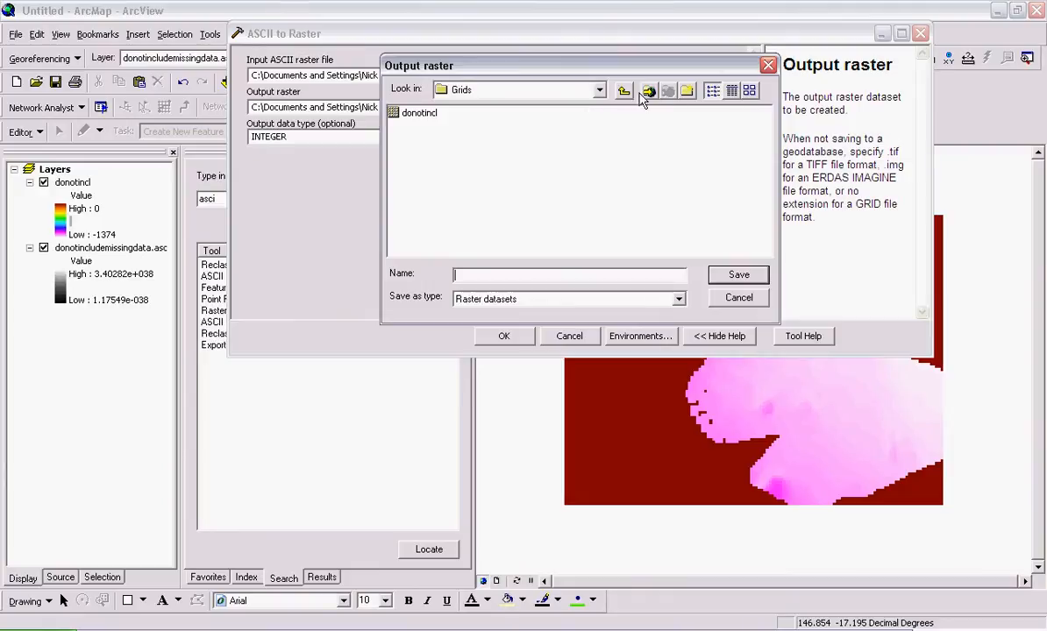
left_click(479, 273)
type("include")
key("Return")
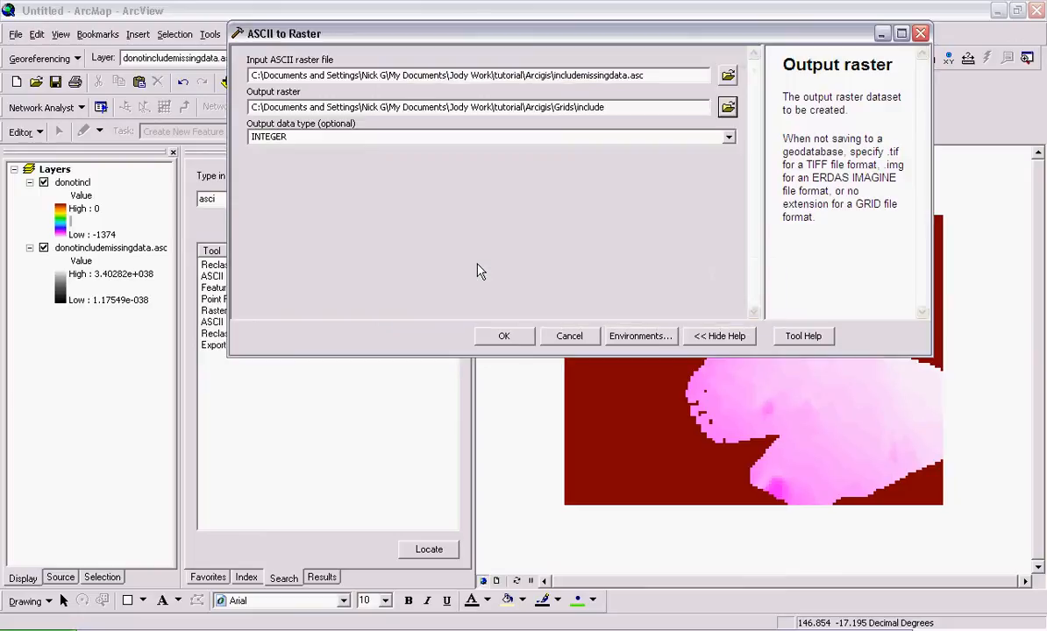
left_click(504, 337)
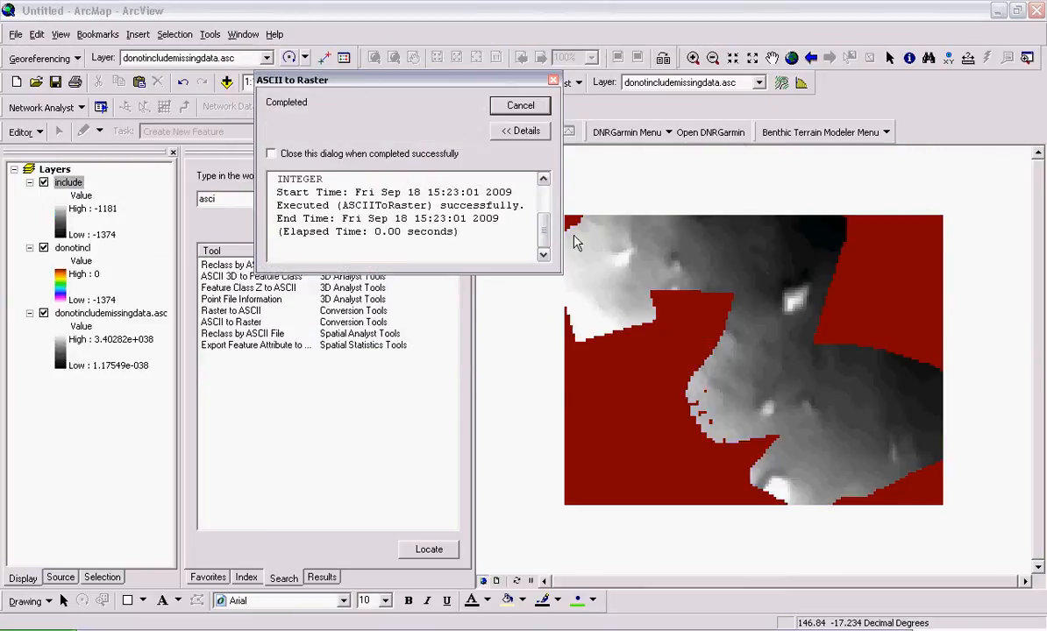
left_click(520, 107)
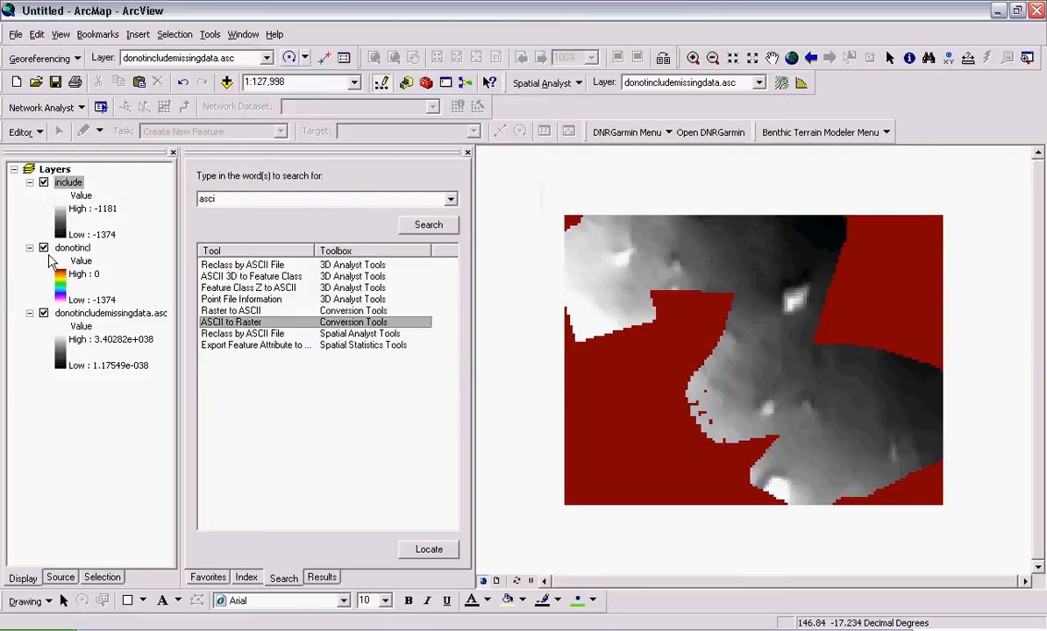
- Toggle the donotincl layer's visibility to compare it with the include raster, leaving donotincl hidden
left_click(44, 249)
left_click(43, 249)
left_click(44, 249)
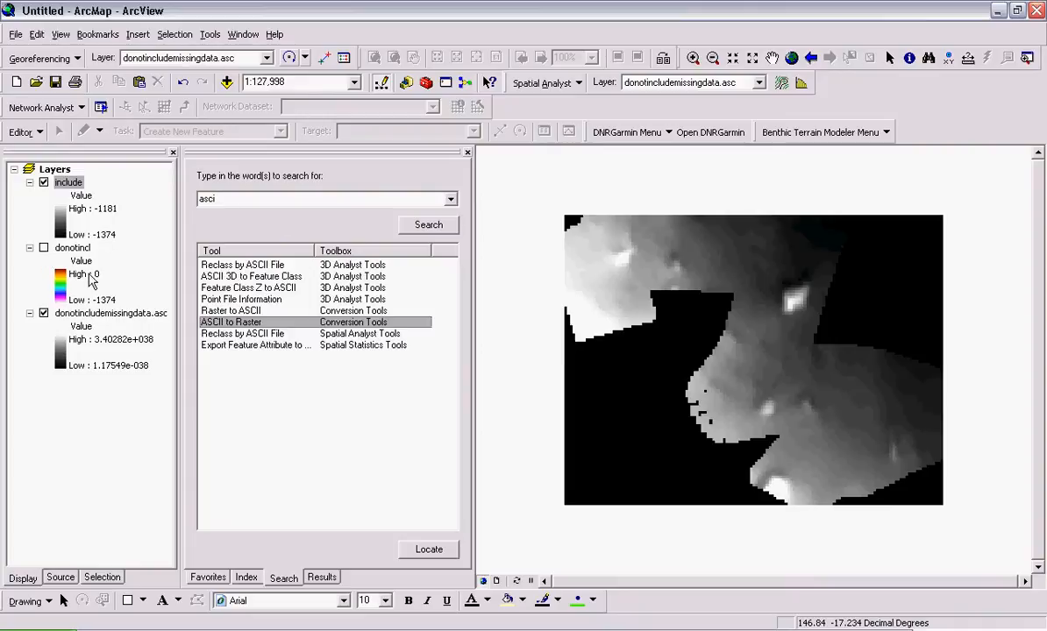
- Hide the donotincludemissingdata.asc layer and identify the pixel value at several points in the include raster's empty areas
left_click(44, 313)
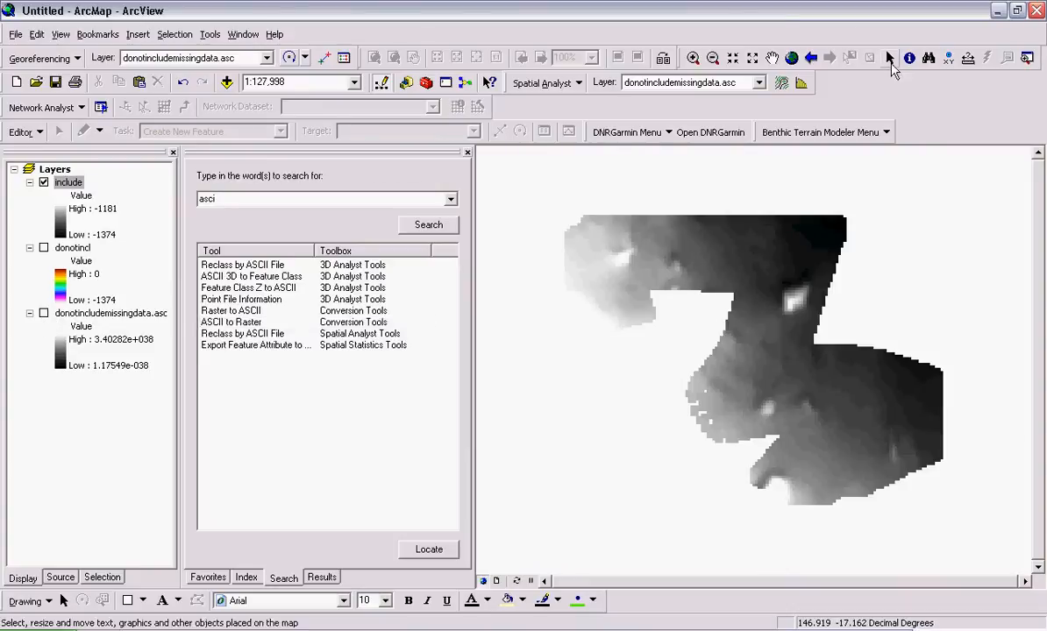
left_click(909, 57)
left_click(676, 301)
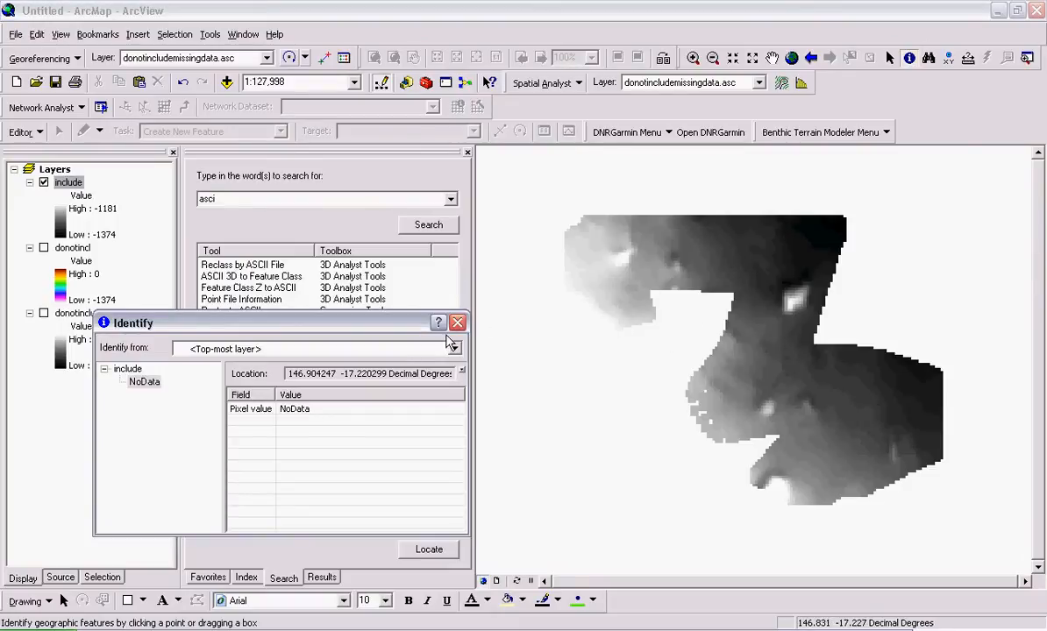
left_click(701, 312)
left_click(672, 366)
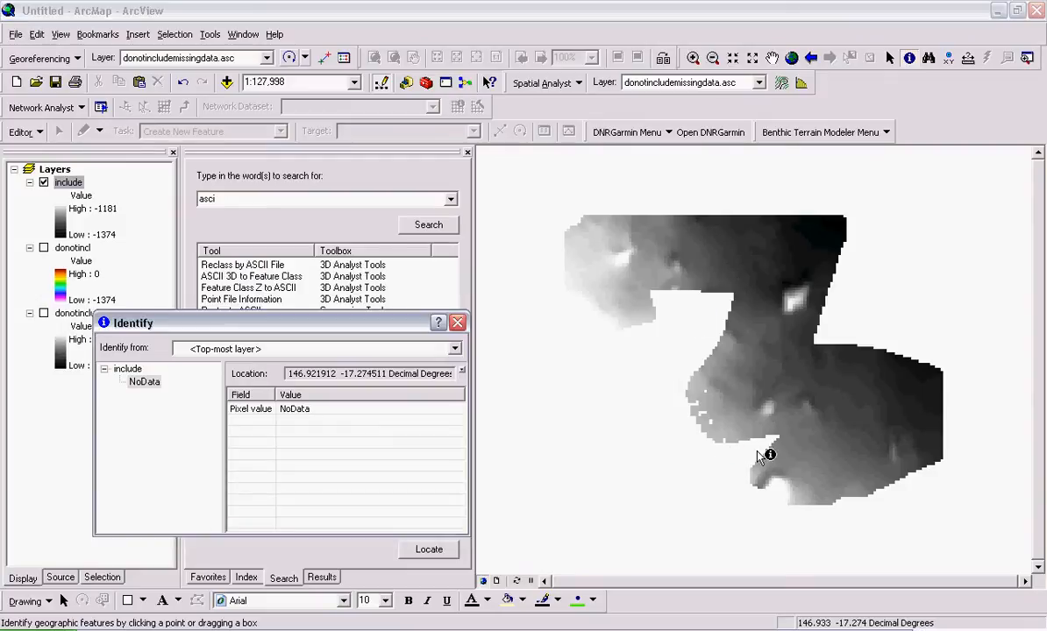
left_click(680, 360)
left_click(707, 306)
left_click(457, 322)
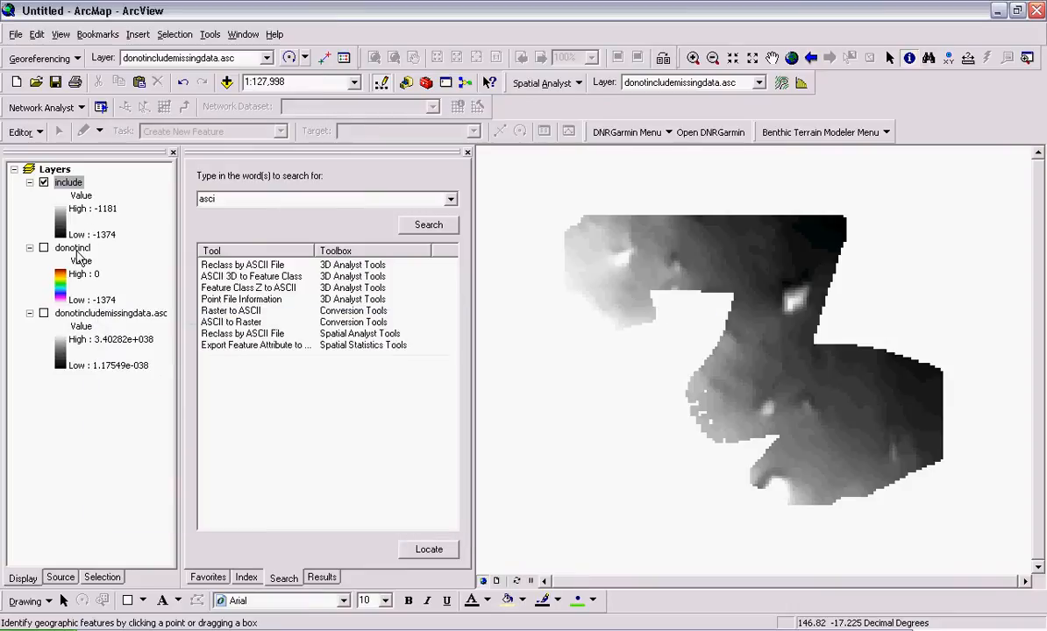
- Show the donotincl layer instead of include and identify pixel values at several points across its dark red empty area
left_click(44, 248)
left_click(44, 182)
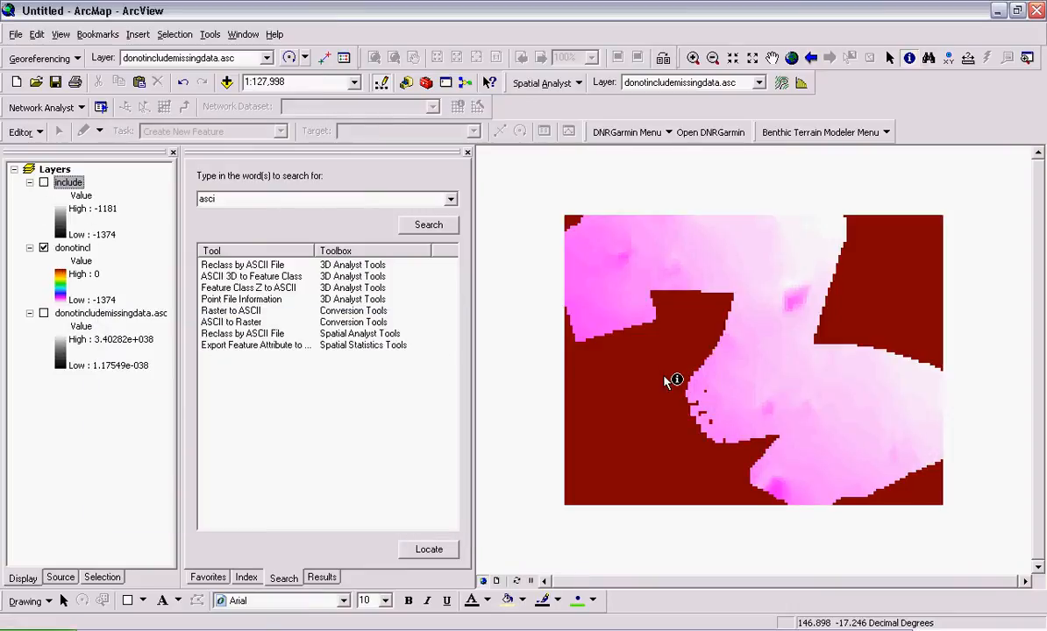
left_click(674, 348)
left_click(658, 380)
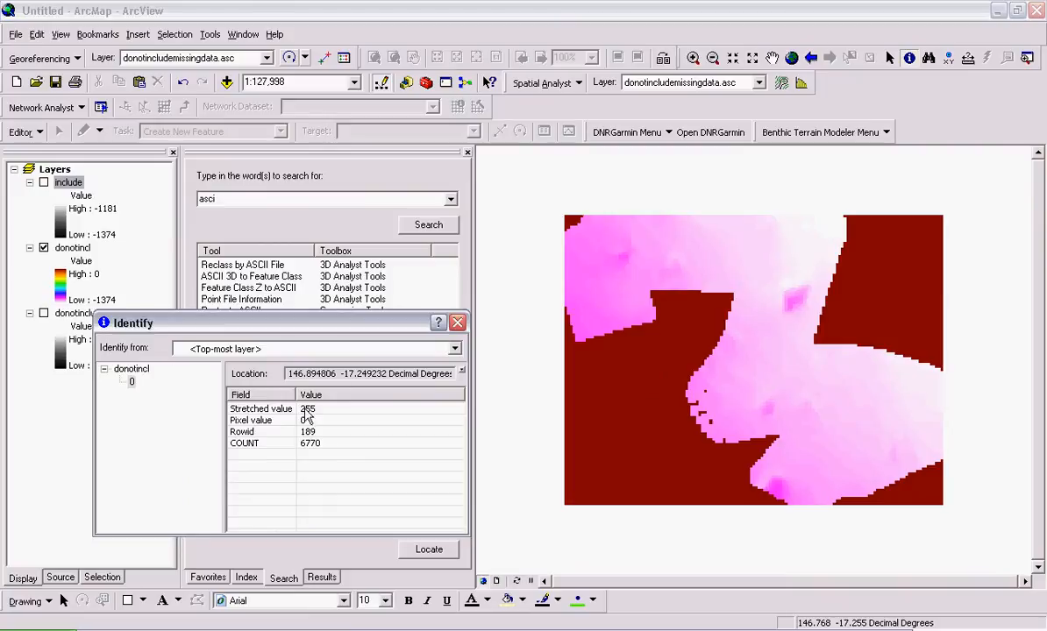
left_click(598, 410)
left_click(640, 371)
left_click(691, 325)
left_click(638, 382)
left_click(602, 434)
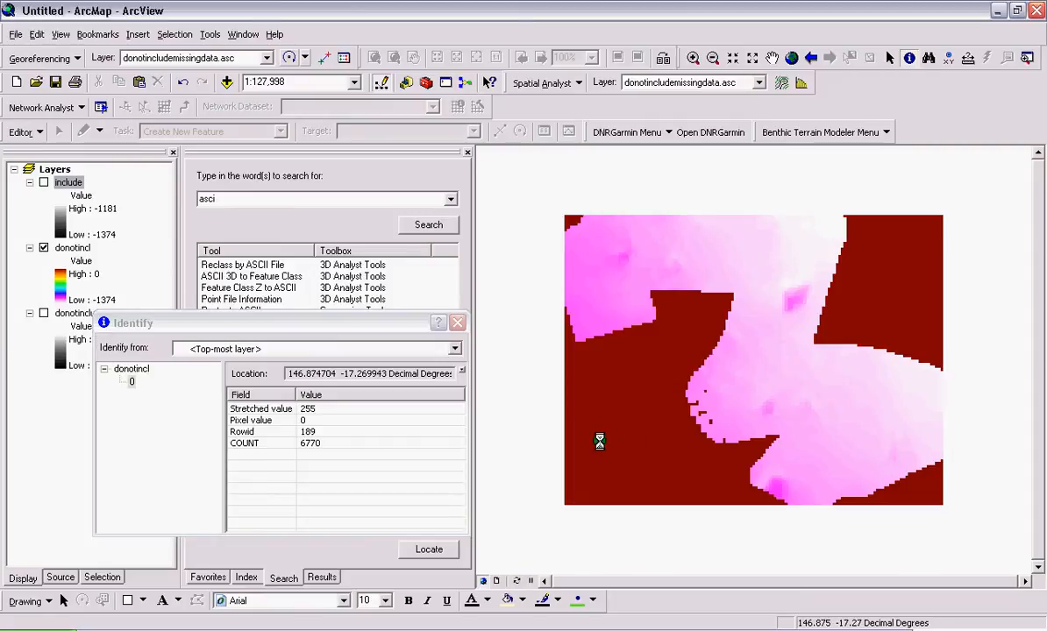
left_click(677, 447)
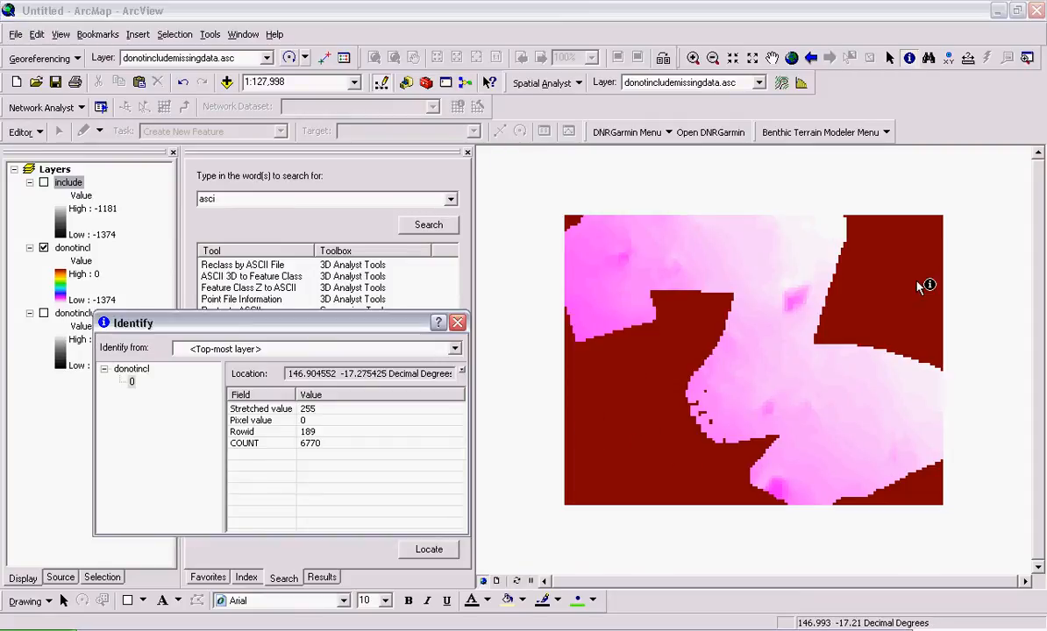
left_click(457, 323)
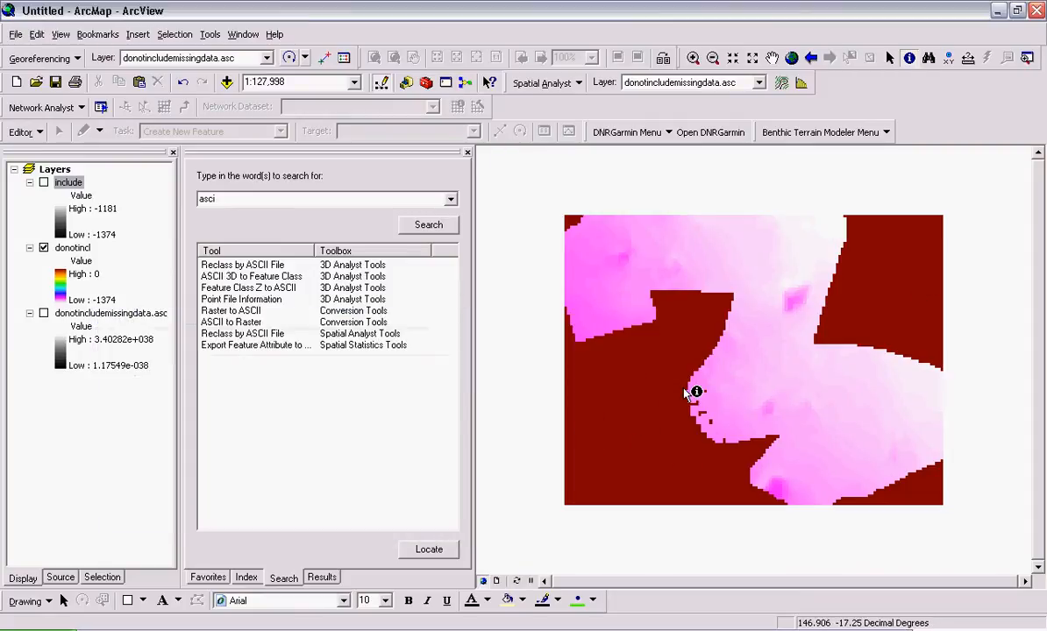